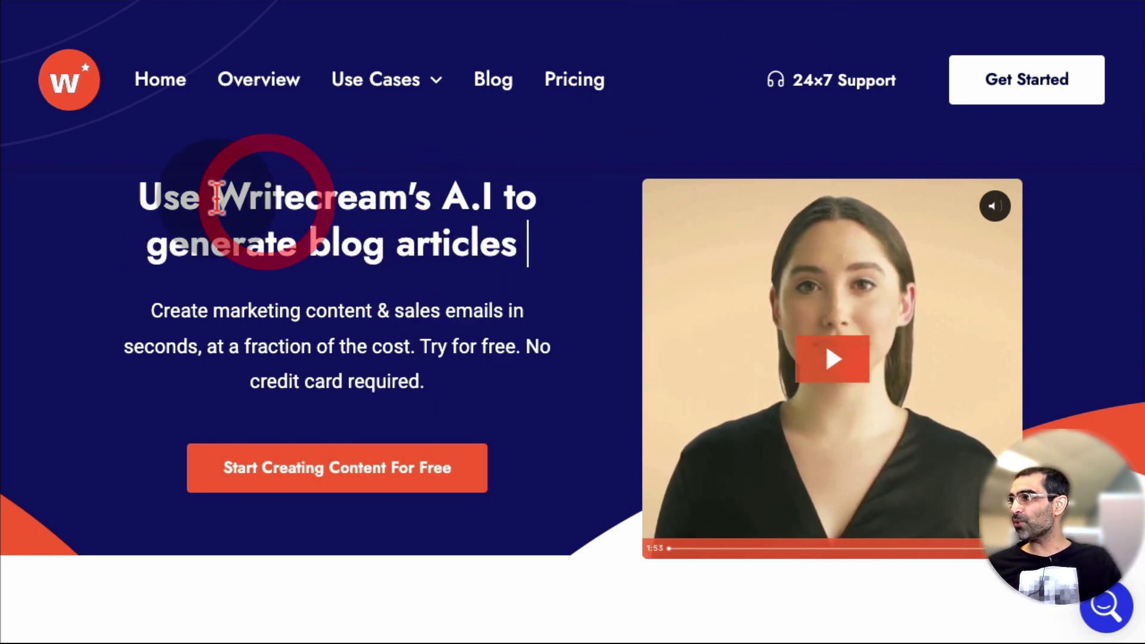
# Browse the landing page's headline, Digital Ads Copy and Articles & Blogs lists, and pricing.
pyautogui.moveTo(256, 205); pyautogui.dragTo(382, 196)
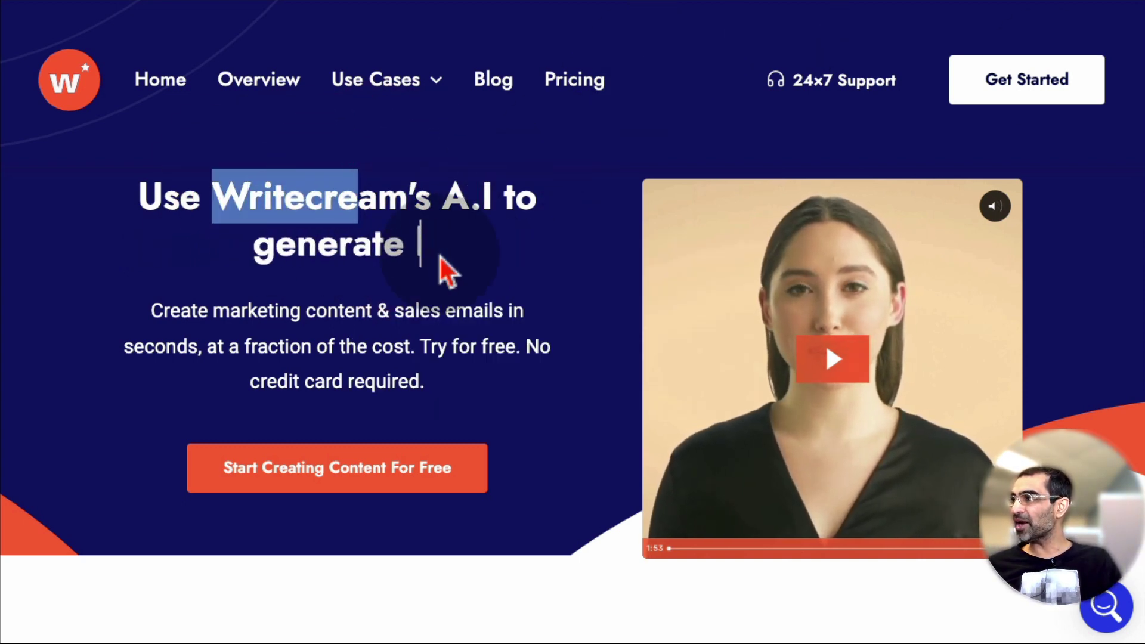
pyautogui.scroll(-3, 441, 265)
pyautogui.scroll(-6, 445, 269)
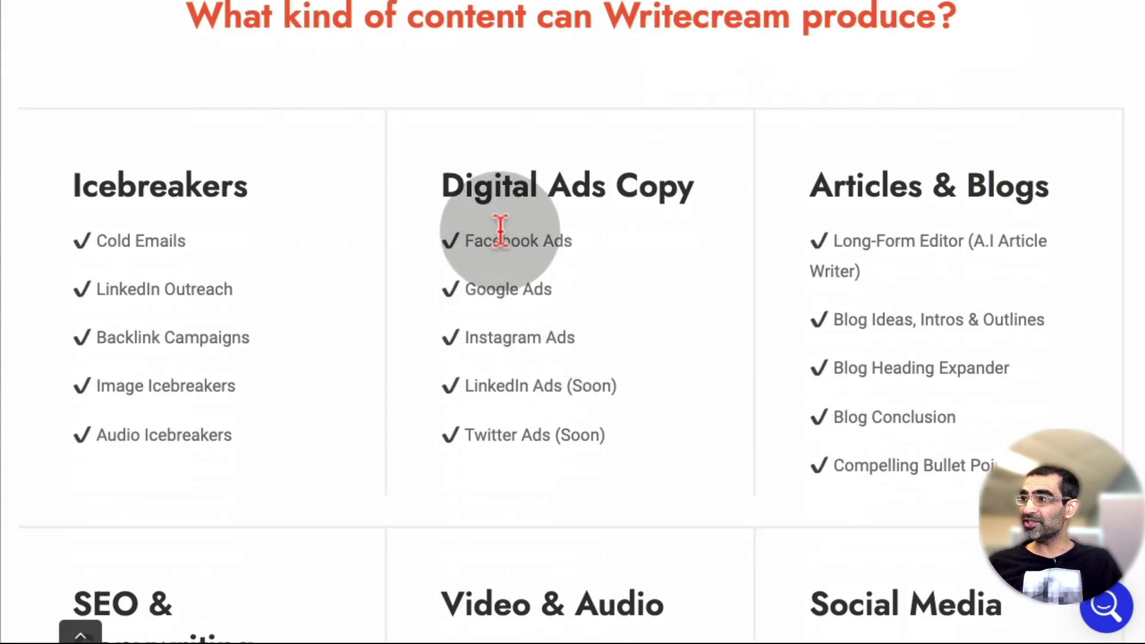
pyautogui.moveTo(443, 238); pyautogui.dragTo(582, 383)
pyautogui.moveTo(808, 235); pyautogui.dragTo(947, 396)
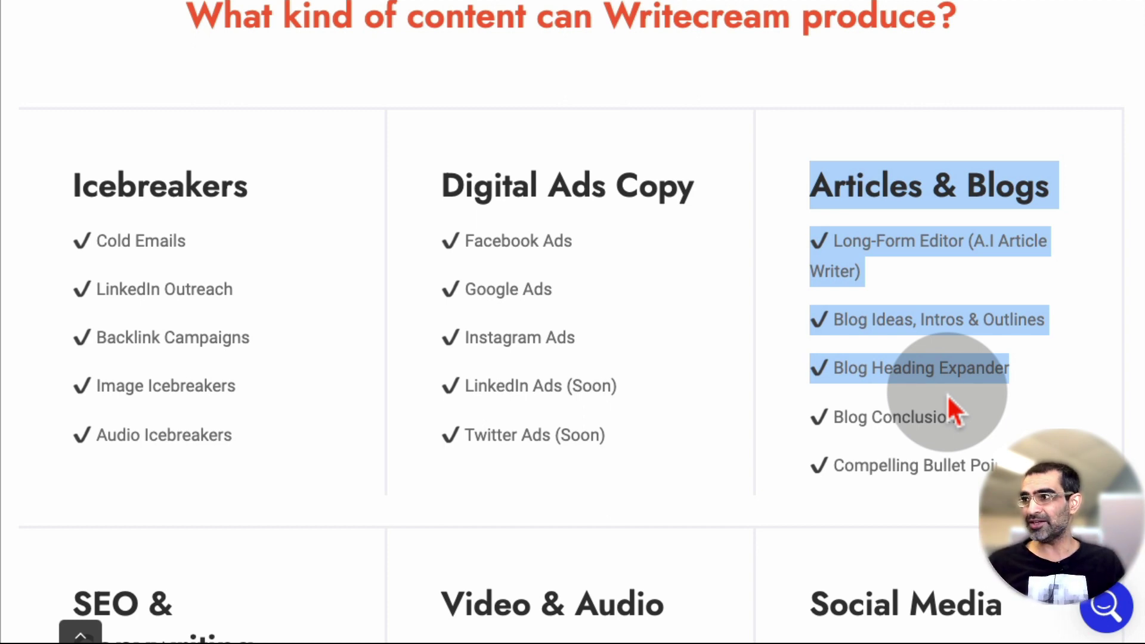
pyautogui.scroll(-3, 646, 439)
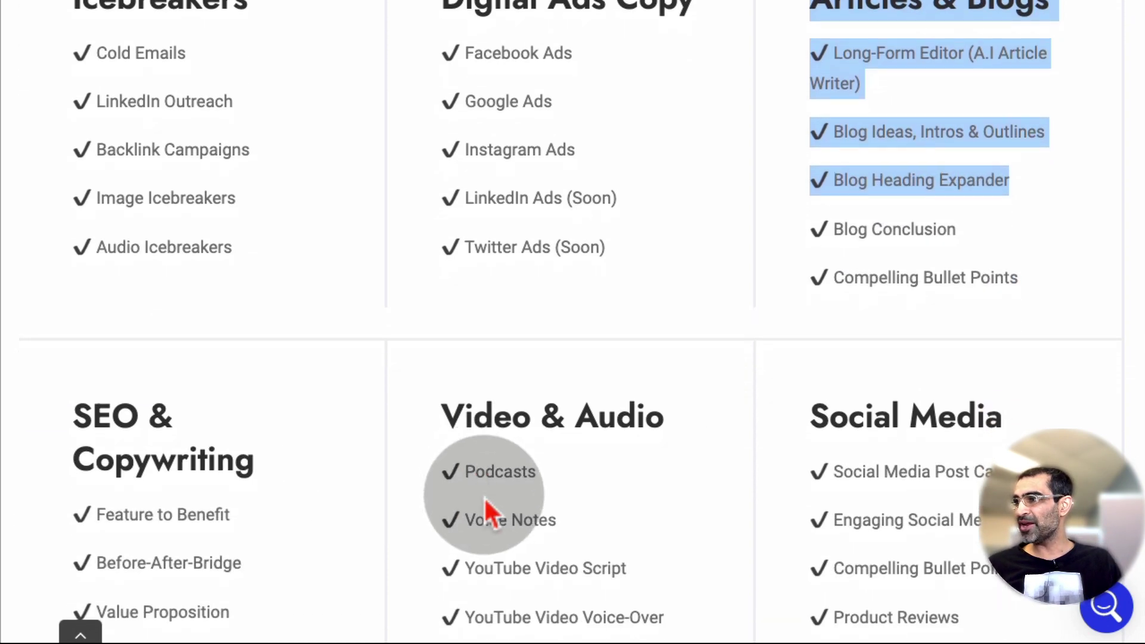
pyautogui.scroll(-7, 930, 454)
pyautogui.scroll(10, 927, 442)
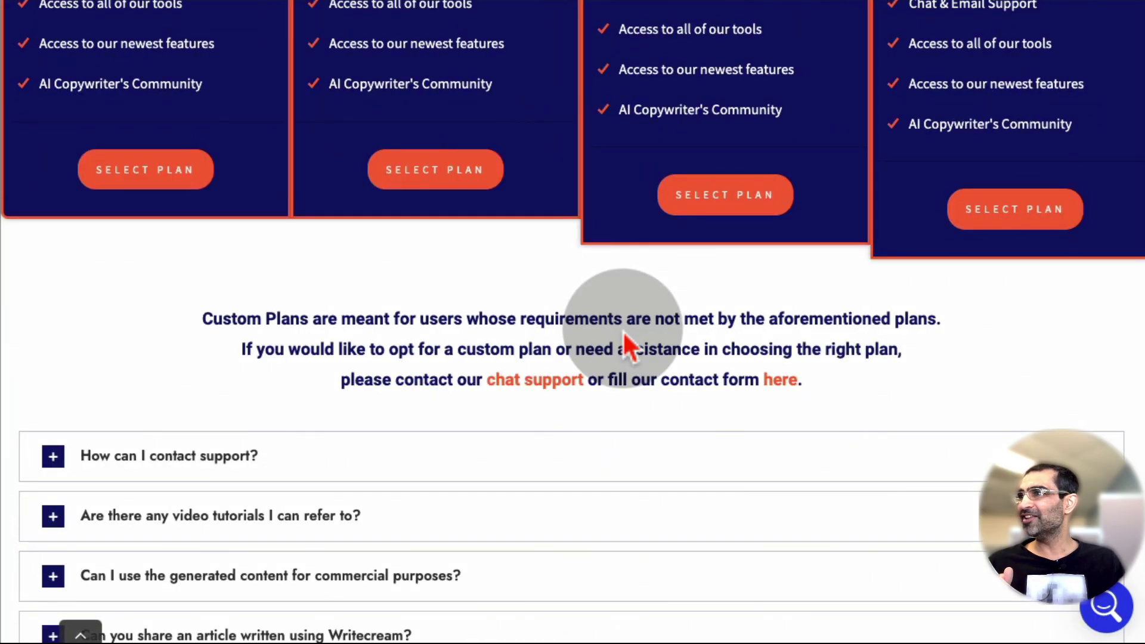
pyautogui.scroll(10, 659, 337)
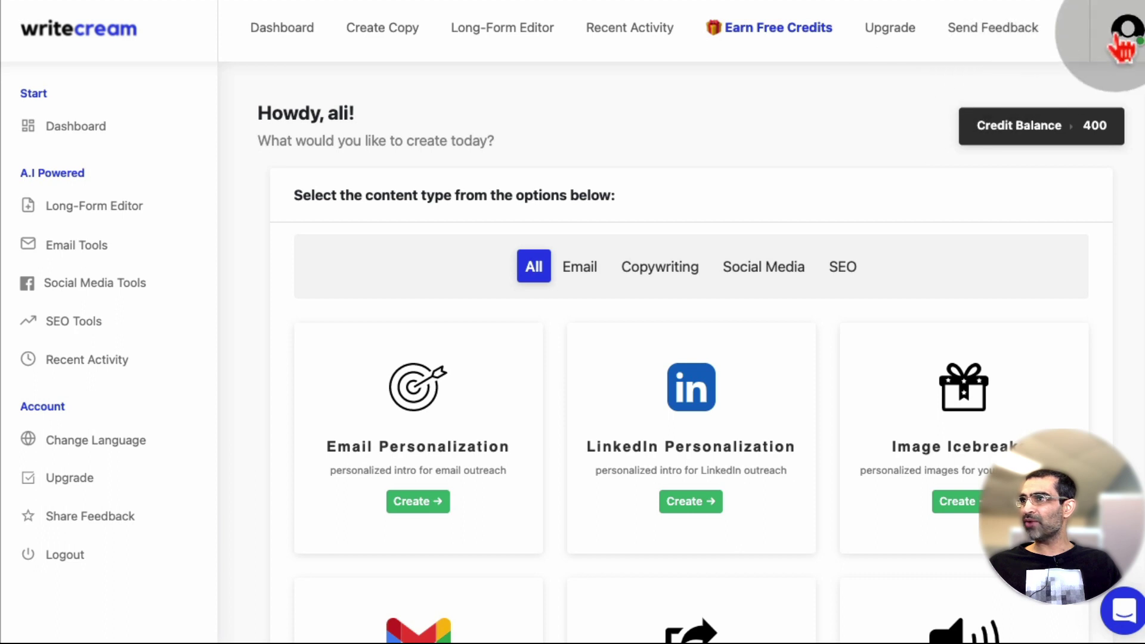
# Check the account's subscription type in the avatar menu, then close it.
pyautogui.click(1127, 31)
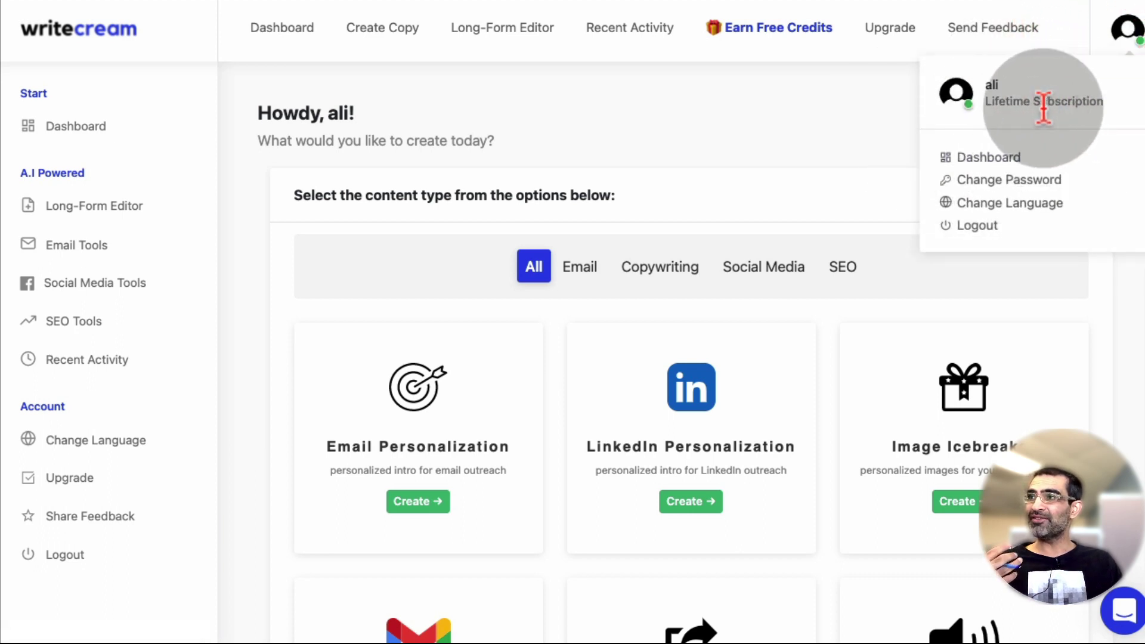
pyautogui.moveTo(1075, 102); pyautogui.dragTo(1006, 103)
pyautogui.click(789, 141)
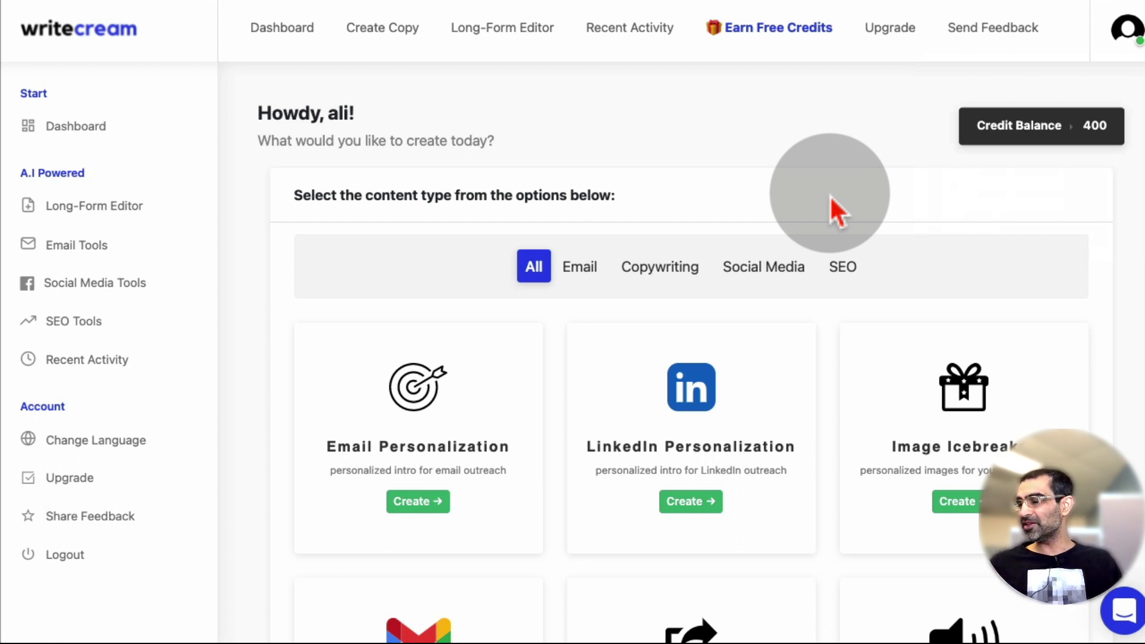
# Filter the tools to the SEO category and scroll to the Article Writer (Beta) card.
pyautogui.scroll(-3, 879, 302)
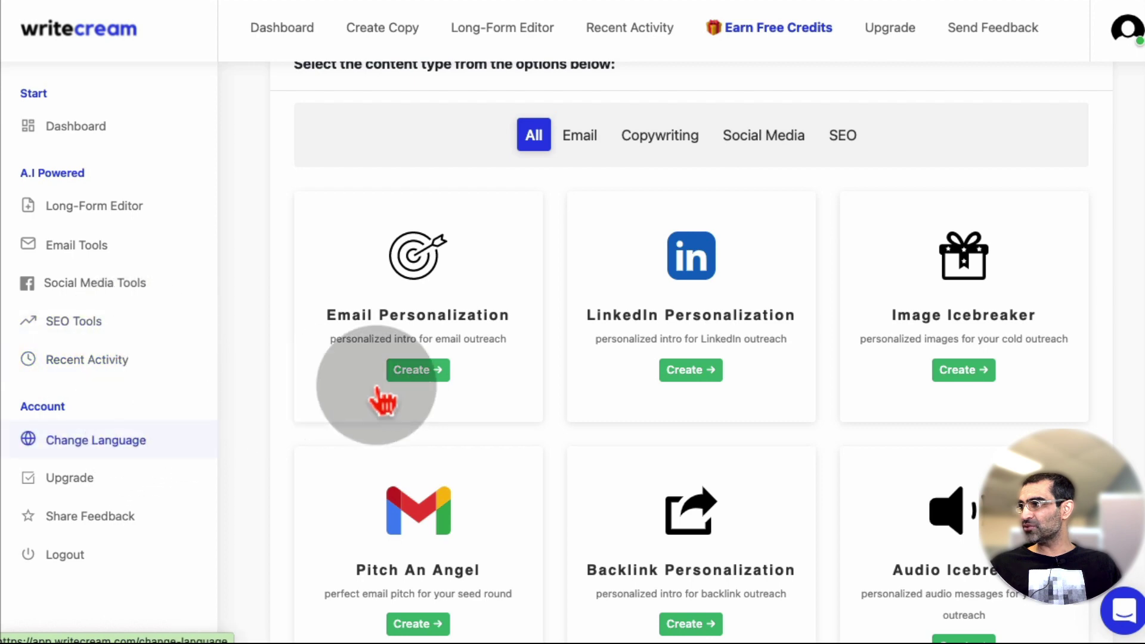
pyautogui.scroll(-1, 710, 310)
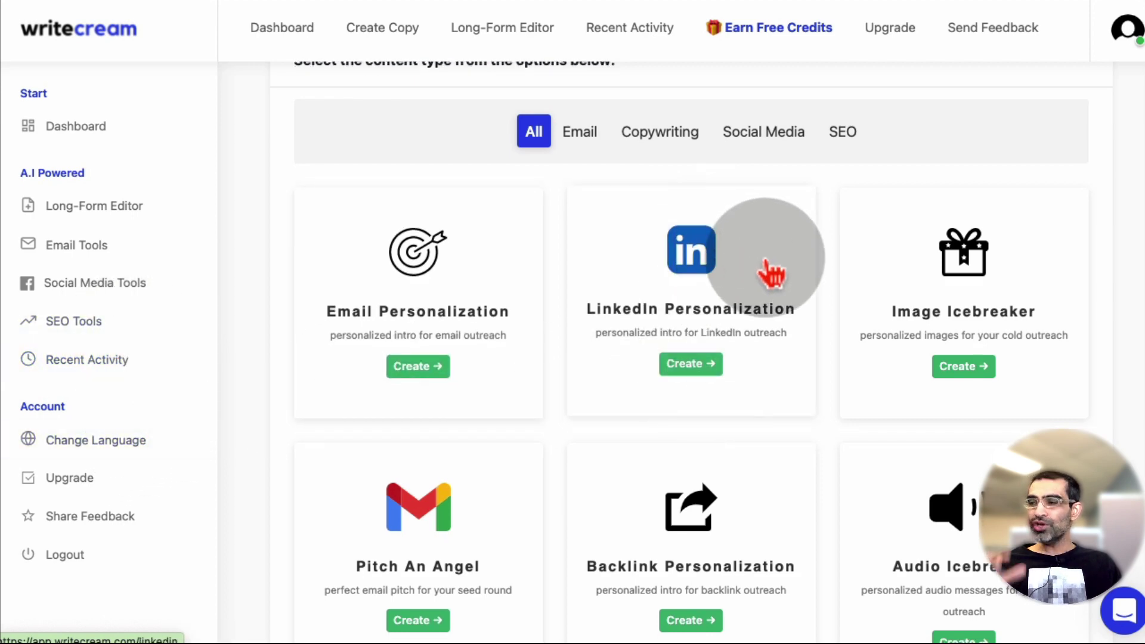
pyautogui.click(846, 132)
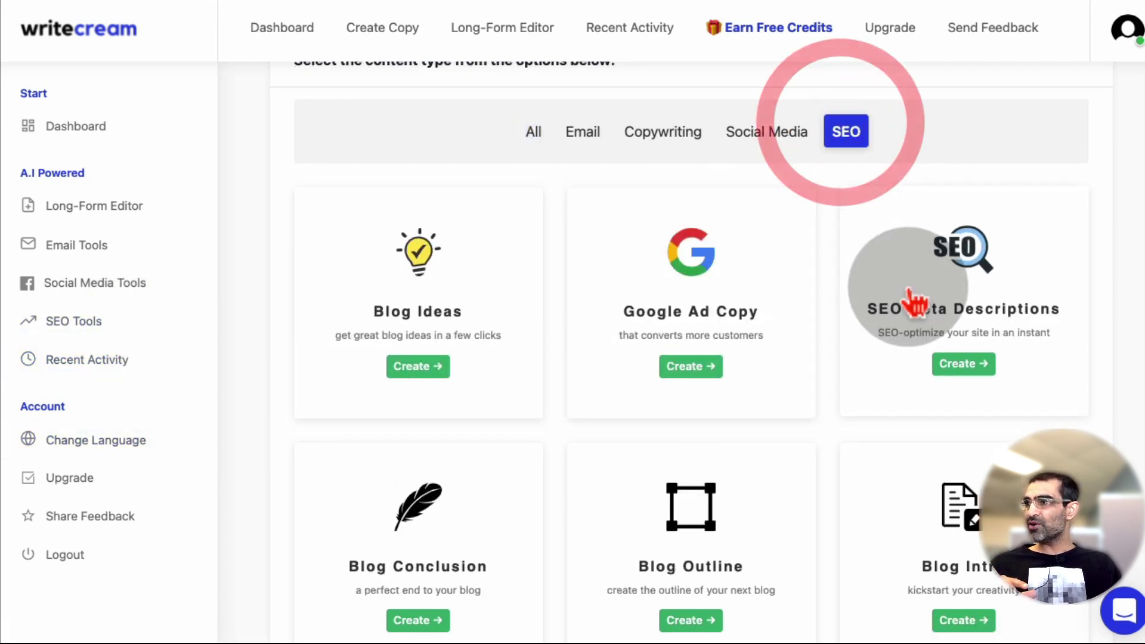
pyautogui.scroll(-10, 895, 272)
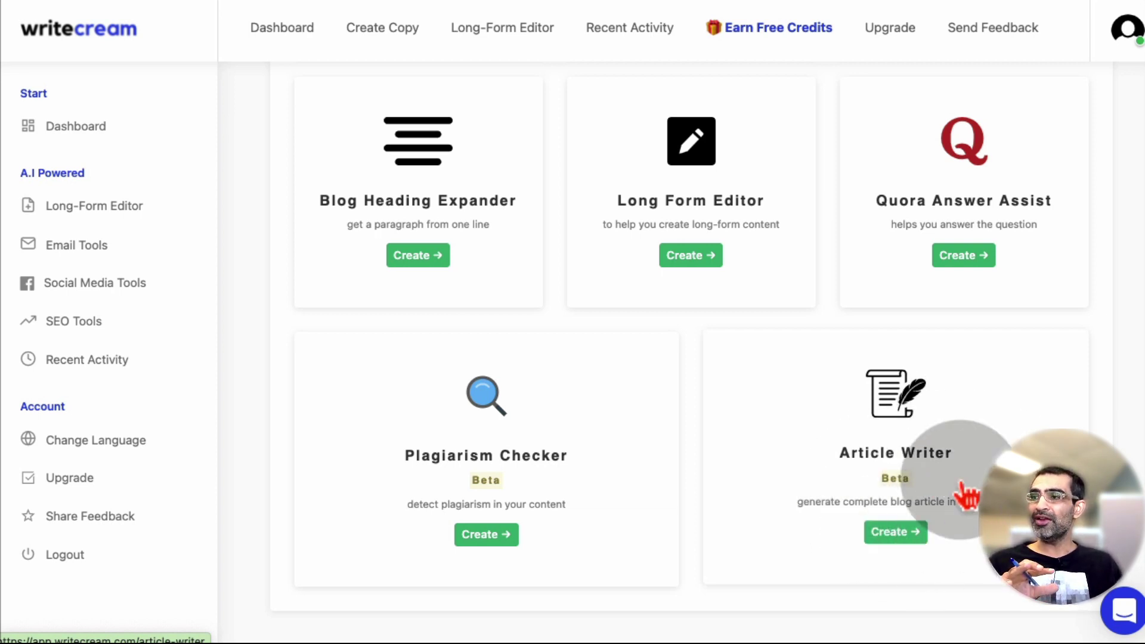
# Start the Article Writer and review the prefilled TikTok marketing topic.
pyautogui.click(899, 534)
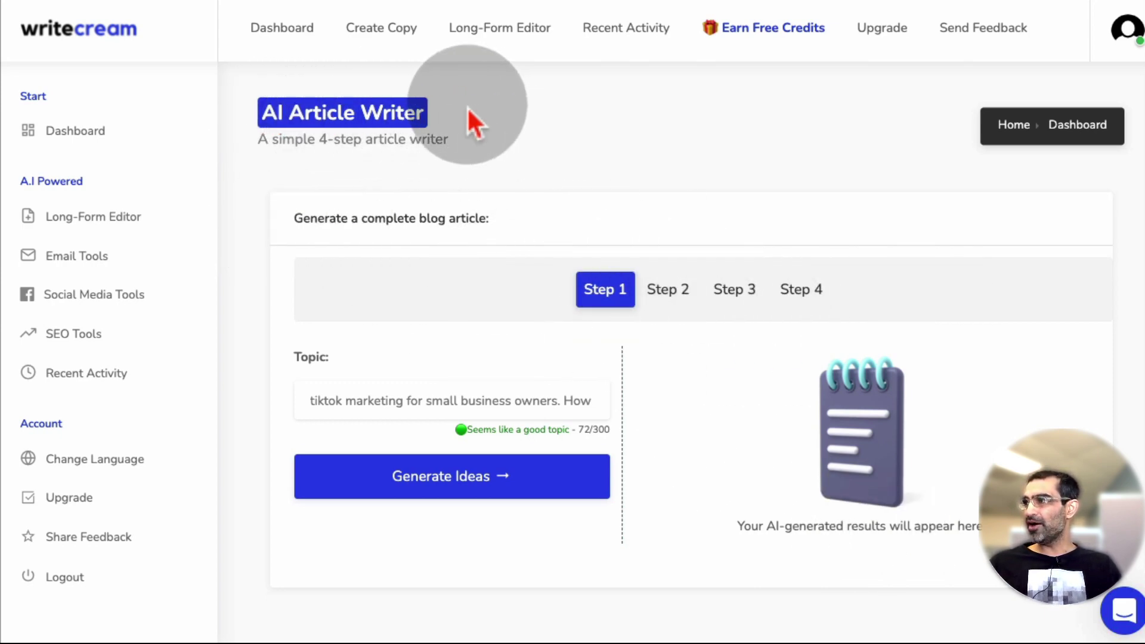
pyautogui.click(366, 159)
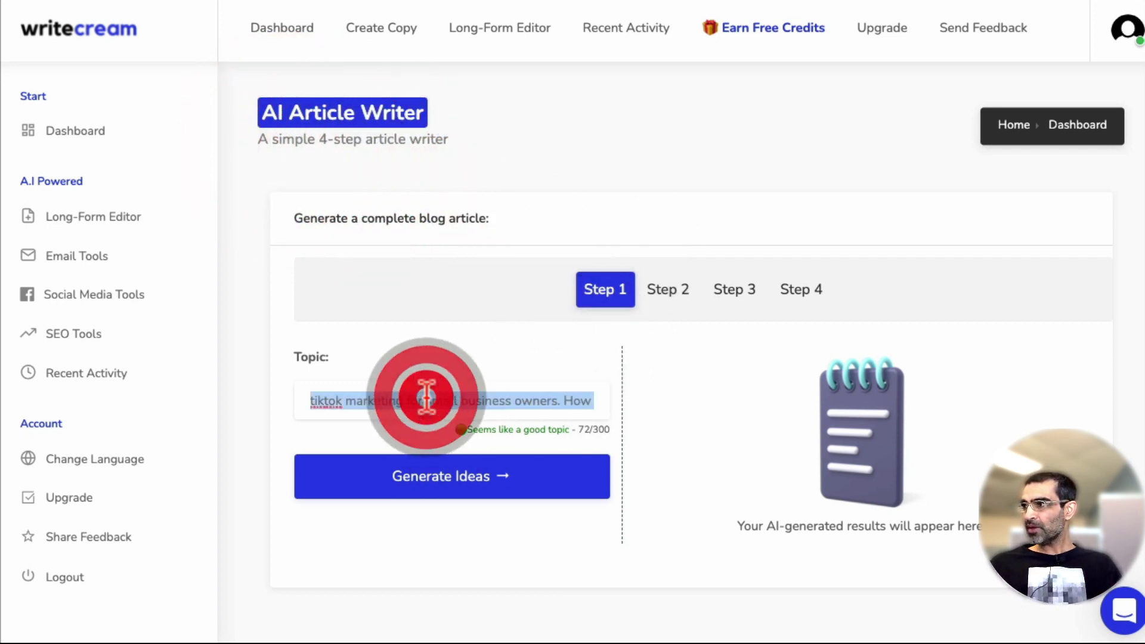
pyautogui.moveTo(311, 401); pyautogui.dragTo(546, 400)
pyautogui.click(279, 399)
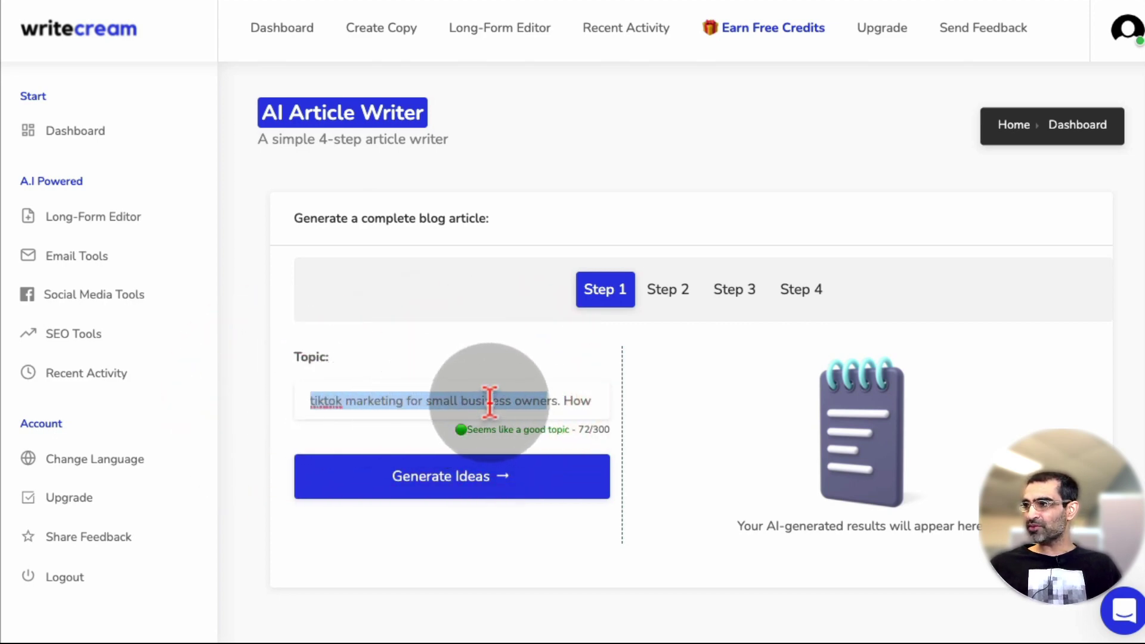
pyautogui.moveTo(585, 398)
pyautogui.mouseDown()
pyautogui.moveTo(511, 399)
pyautogui.moveTo(603, 396)
pyautogui.mouseUp()
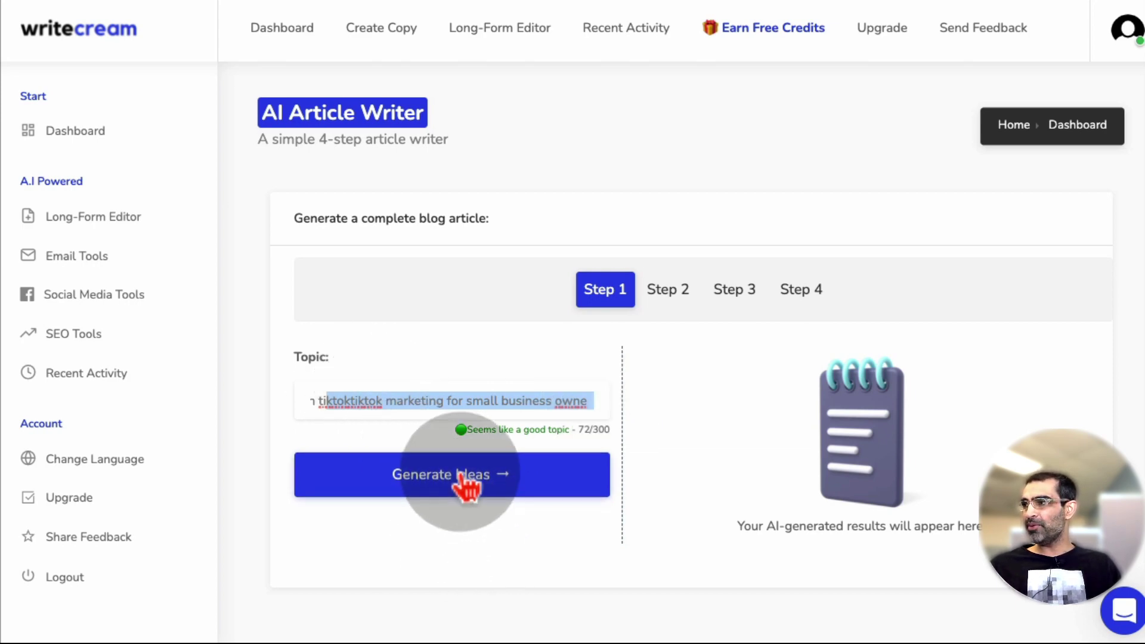
# Generate five blog ideas, compare Idea 3 and Idea 4, and choose Idea 4.
pyautogui.click(437, 474)
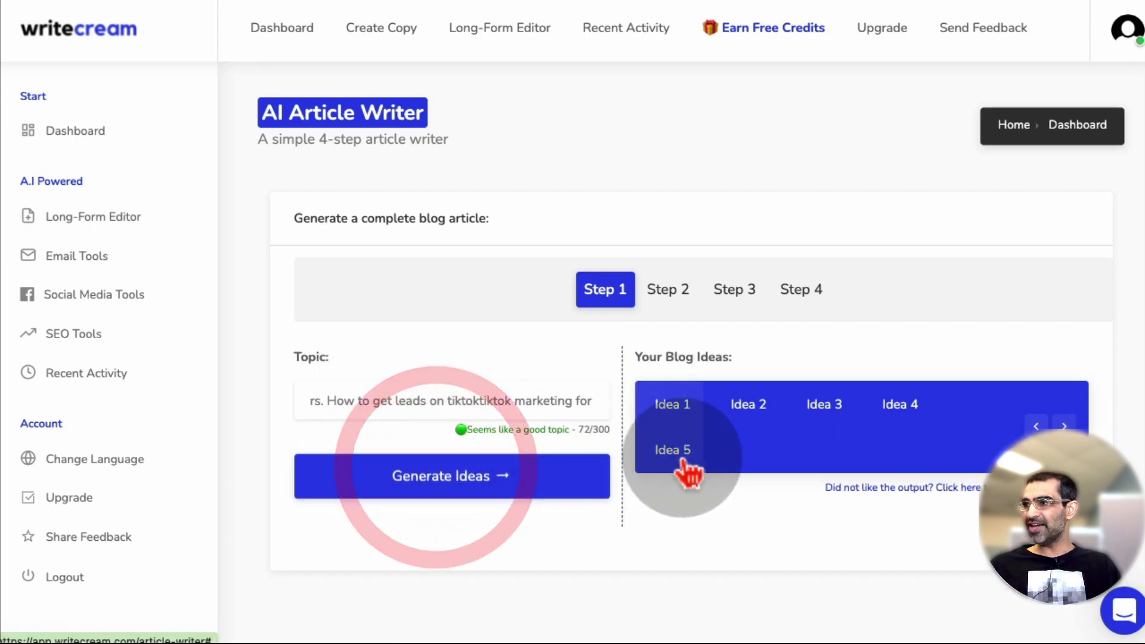
pyautogui.scroll(-1, 999, 451)
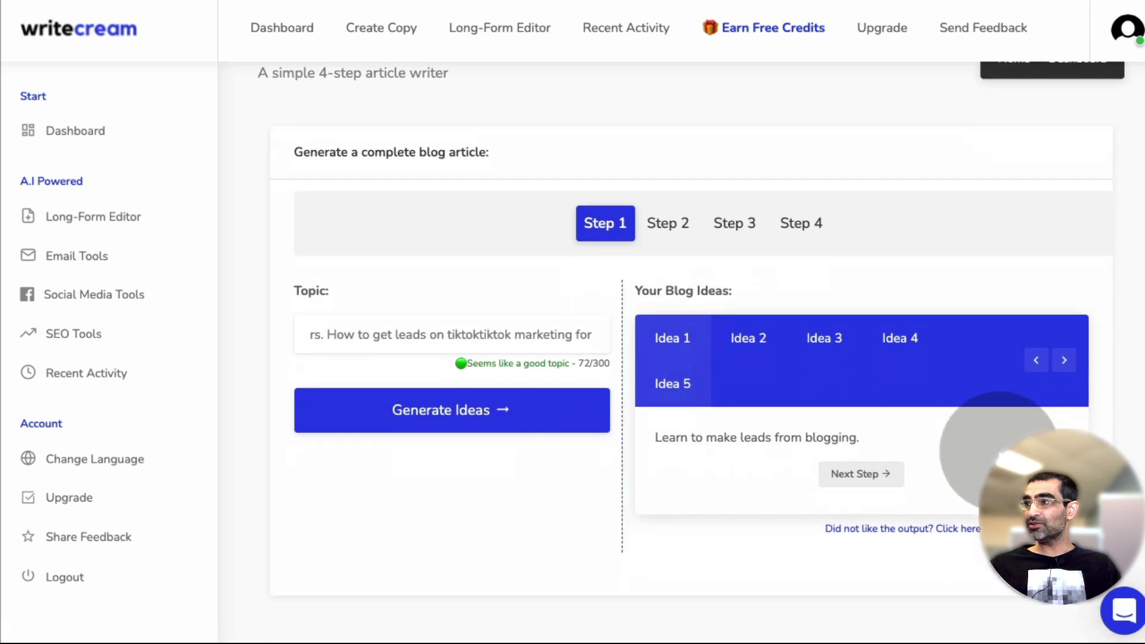
pyautogui.click(817, 337)
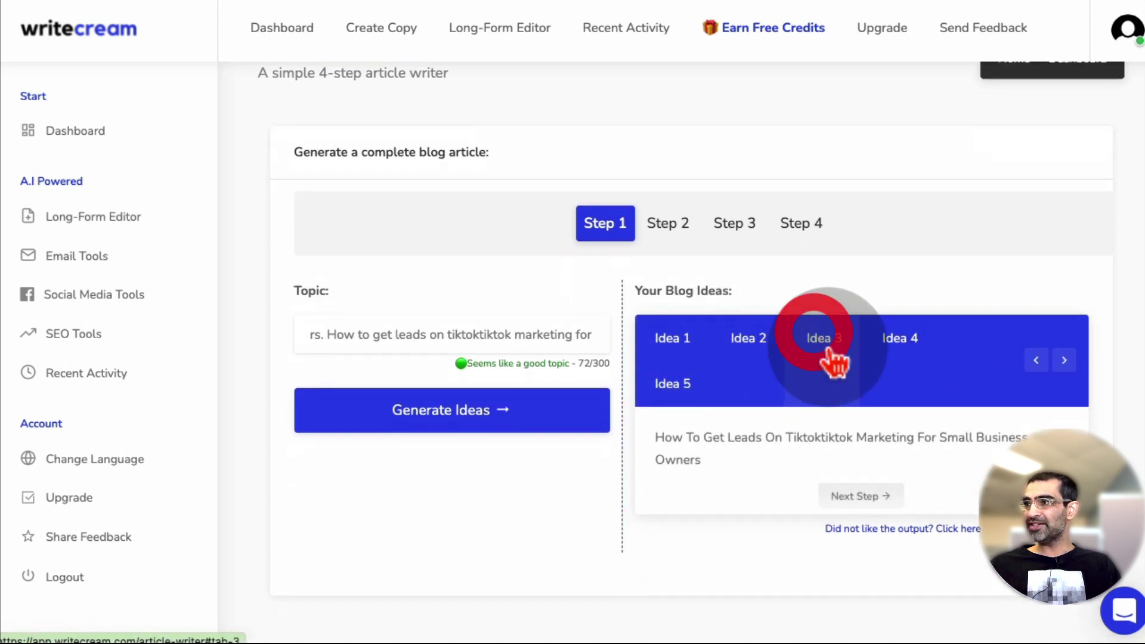
pyautogui.tripleClick(721, 459)
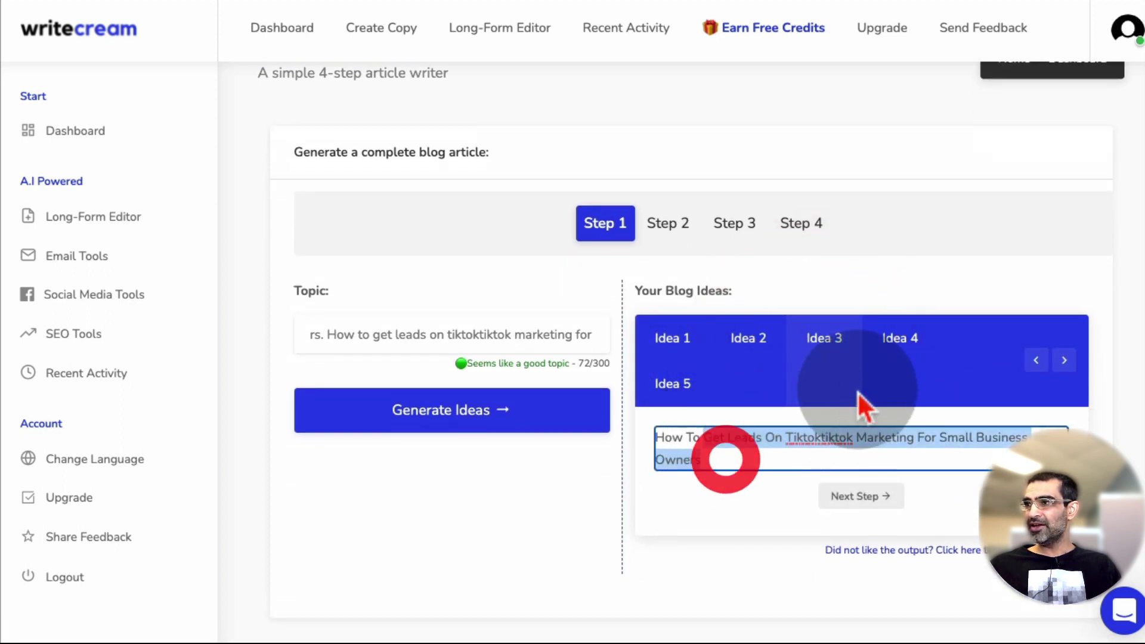
pyautogui.click(897, 337)
pyautogui.doubleClick(674, 437)
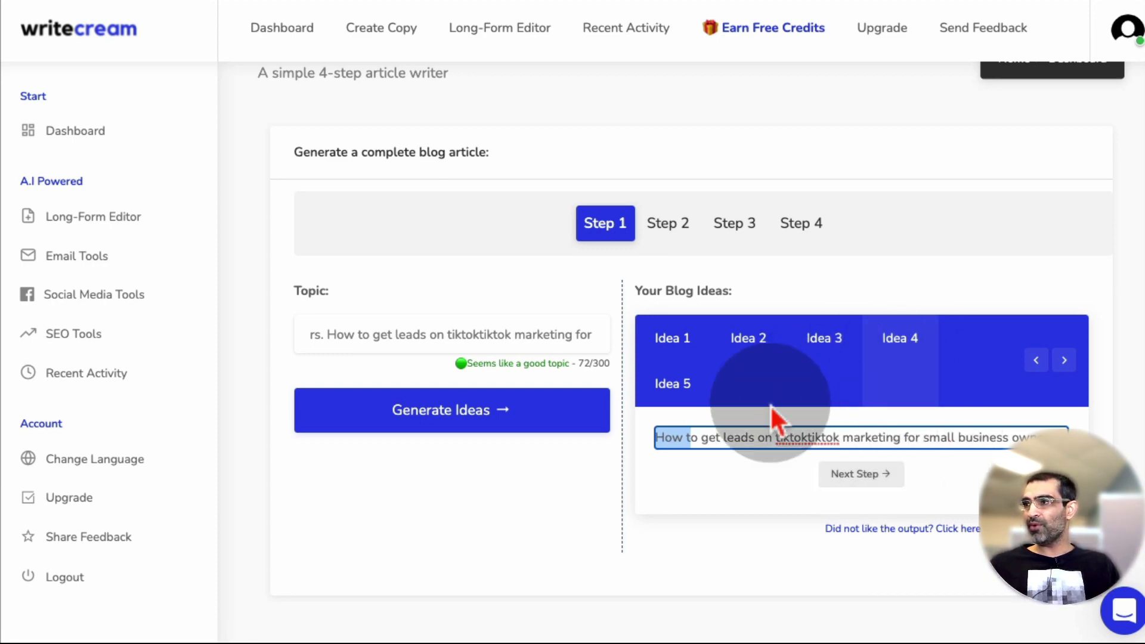
# Move to Step 2 and generate intros for the TikTok leads title.
pyautogui.click(881, 474)
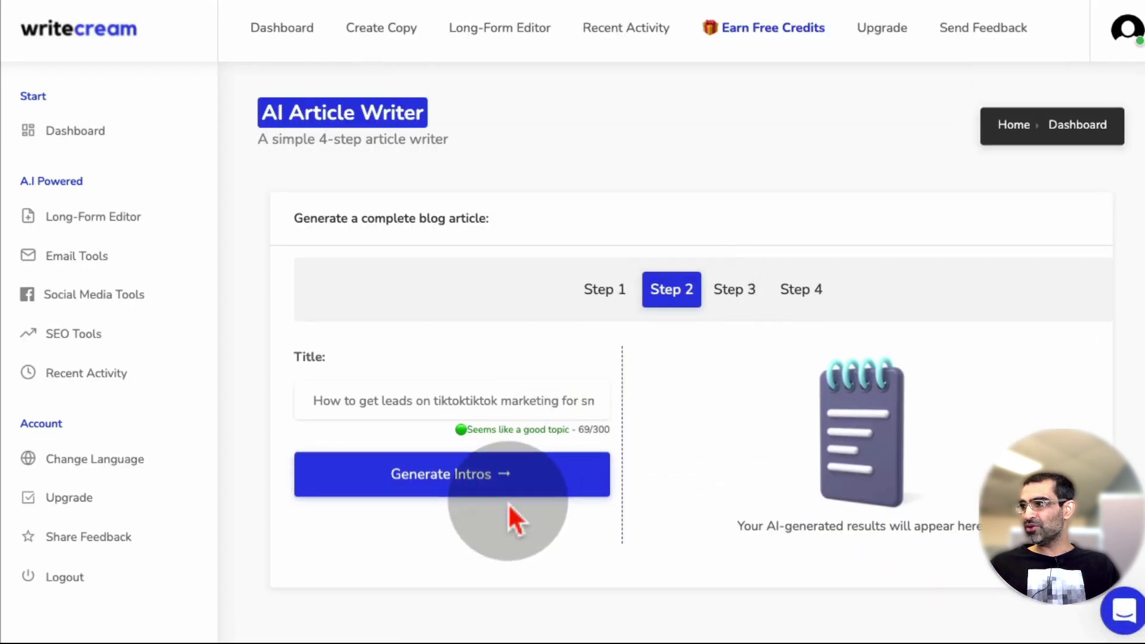
pyautogui.click(430, 487)
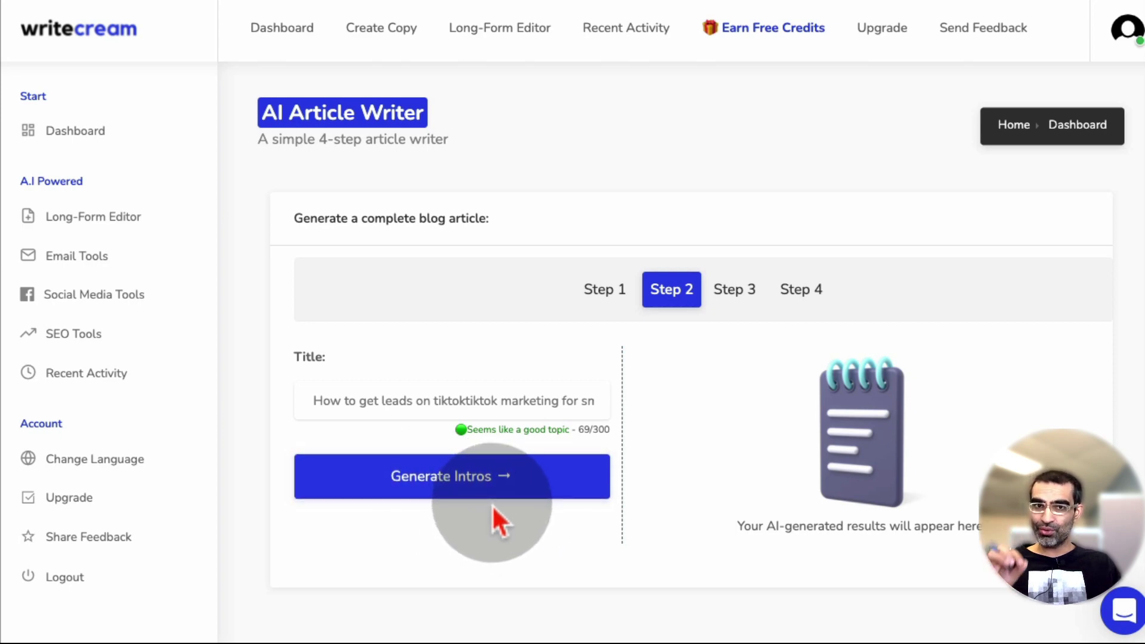
pyautogui.click(477, 477)
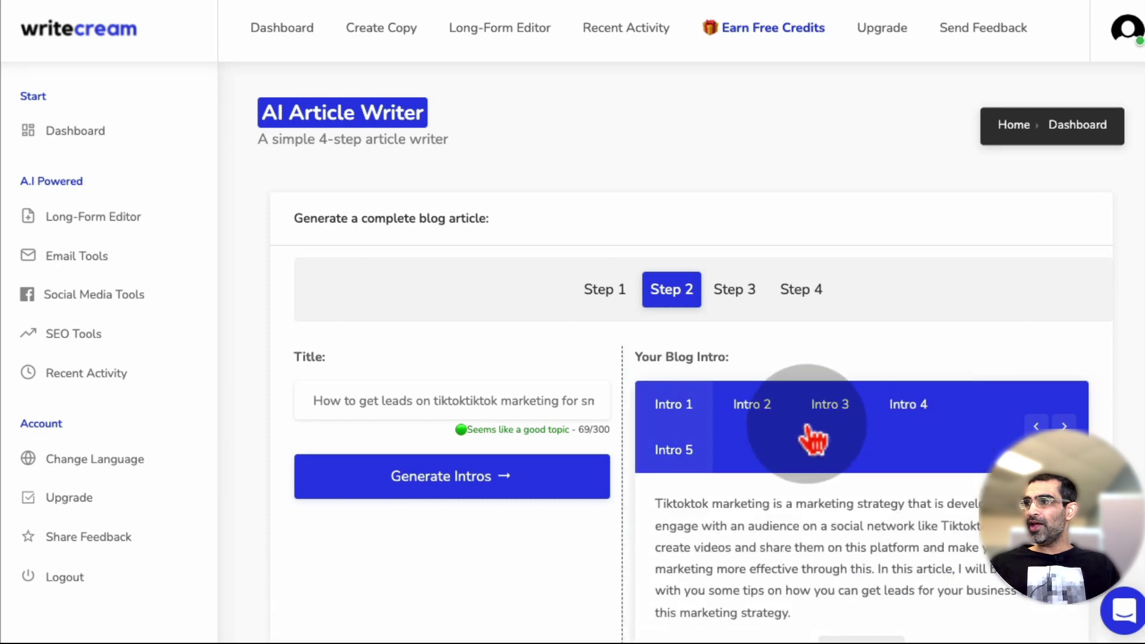
pyautogui.scroll(-2, 861, 465)
# Compare Intro 2 with Intro 3 and keep Intro 3.
pyautogui.click(753, 279)
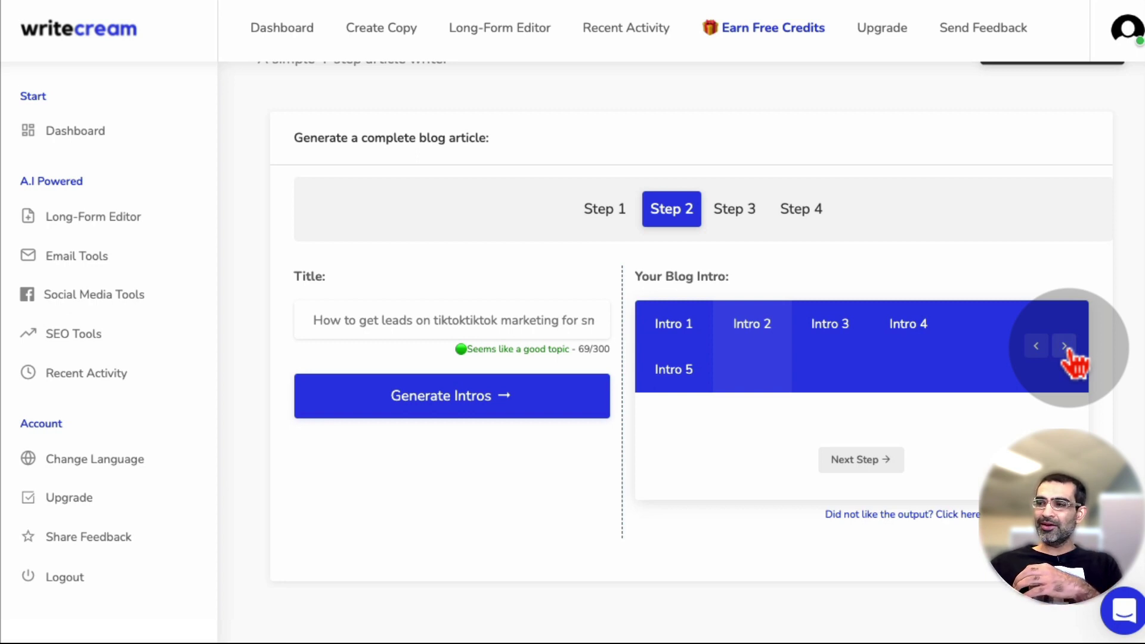
pyautogui.click(829, 325)
pyautogui.scroll(-2, 868, 360)
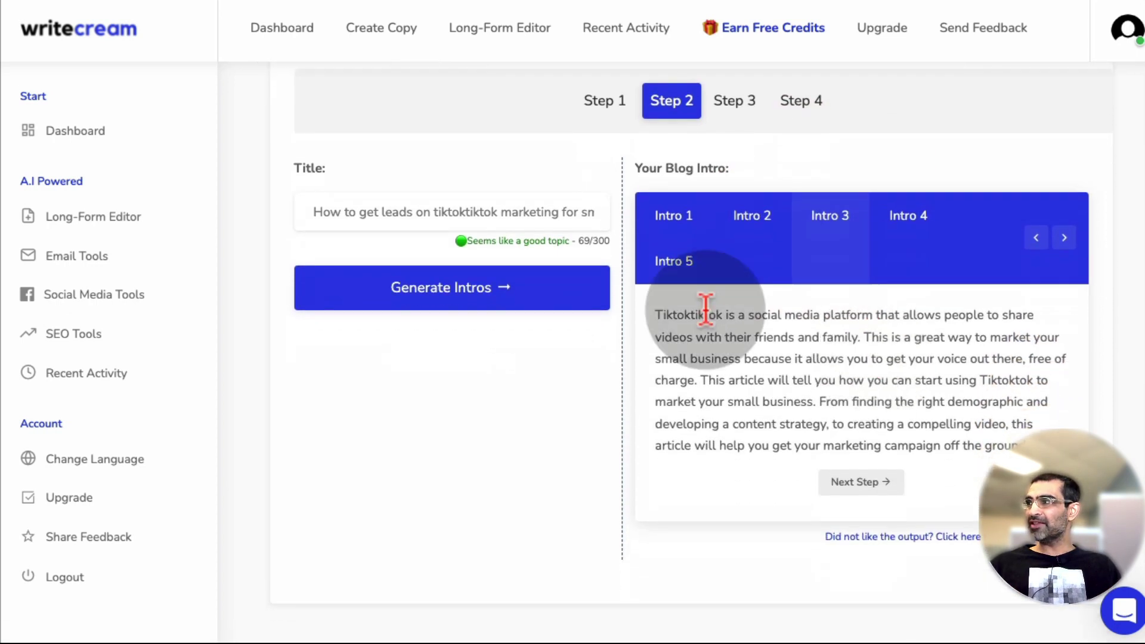
pyautogui.tripleClick(951, 426)
pyautogui.click(695, 315)
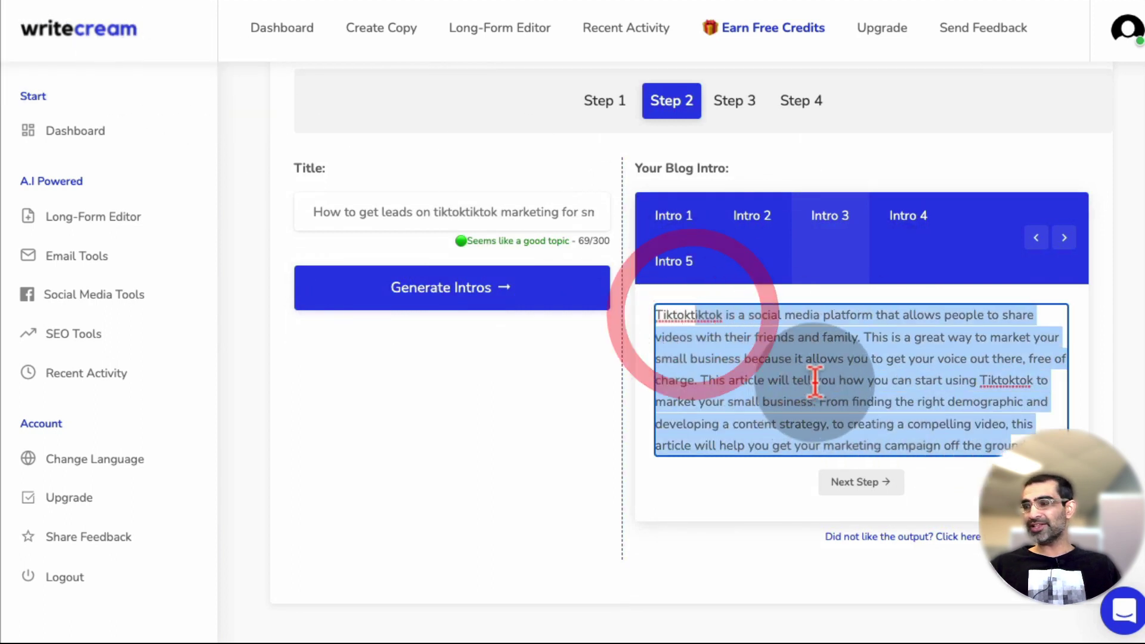
pyautogui.click(839, 380)
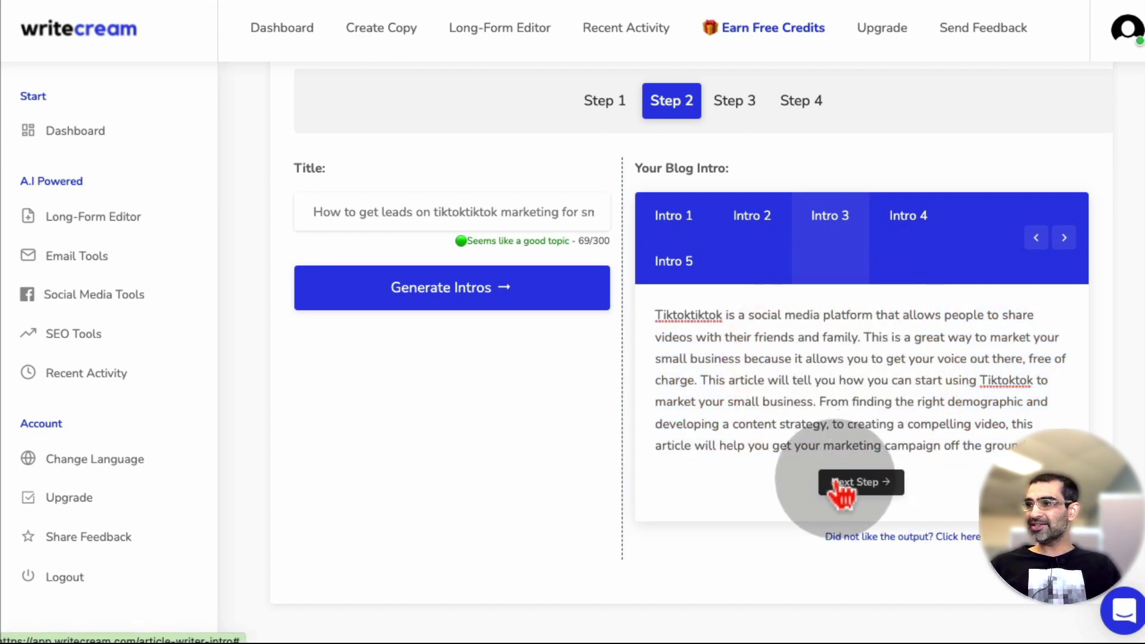
# Carry Intro 3 into Step 3 and generate four outline options.
pyautogui.click(835, 482)
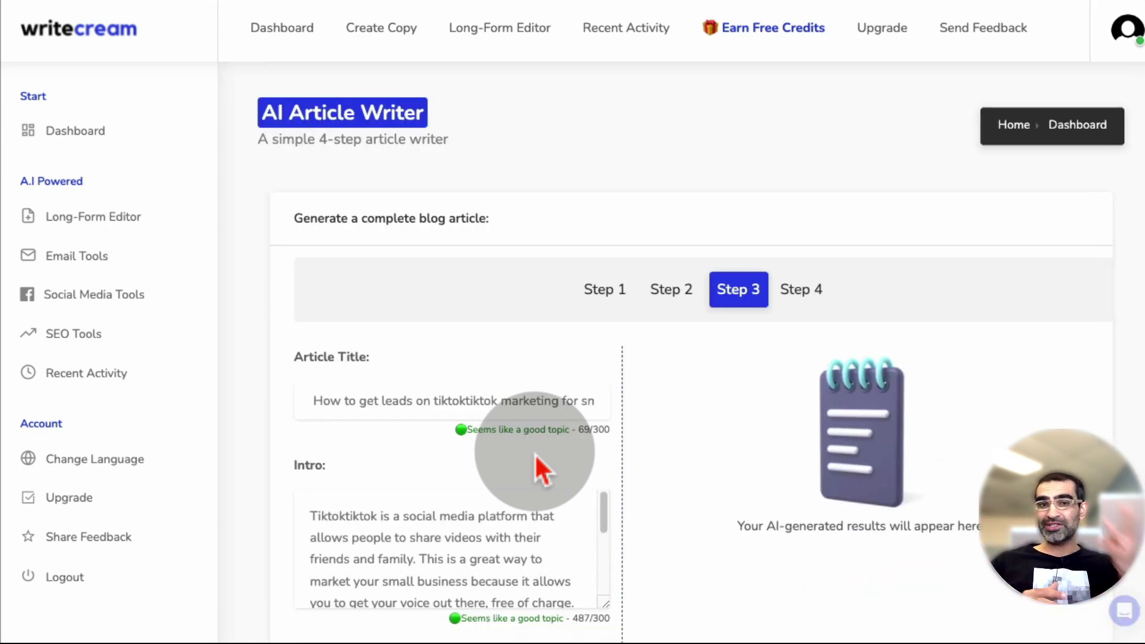
pyautogui.scroll(-3, 506, 453)
pyautogui.moveTo(604, 358)
pyautogui.mouseDown()
pyautogui.moveTo(606, 435)
pyautogui.moveTo(603, 340)
pyautogui.mouseUp()
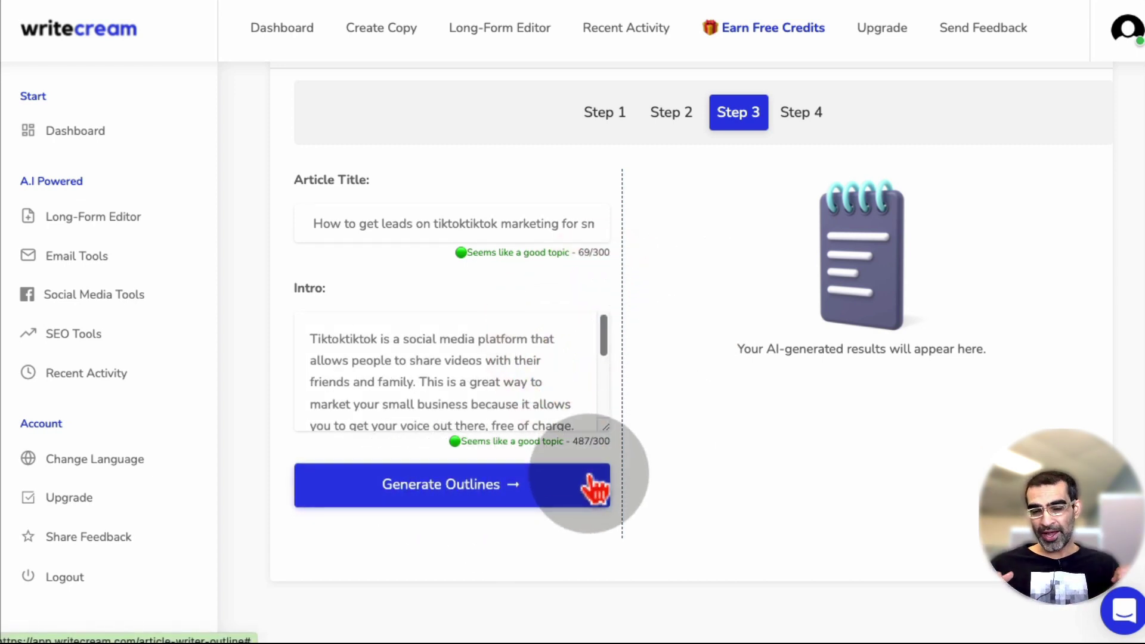
pyautogui.click(510, 488)
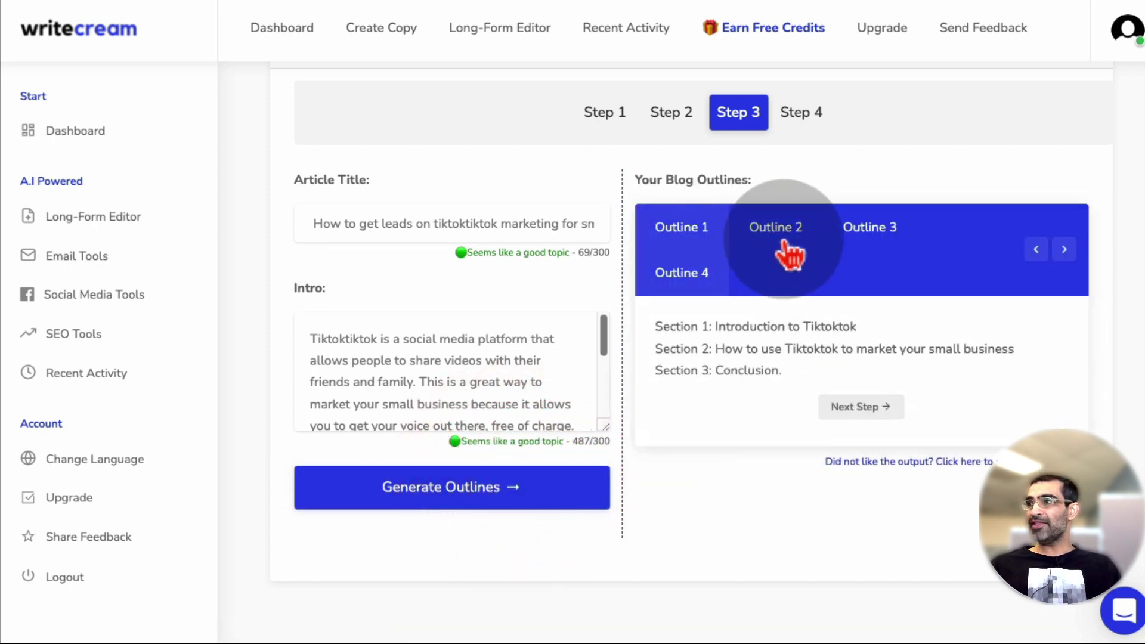
# Review Outlines 2, 3 and 4, including the fourth outline's four sections.
pyautogui.click(784, 244)
pyautogui.click(862, 239)
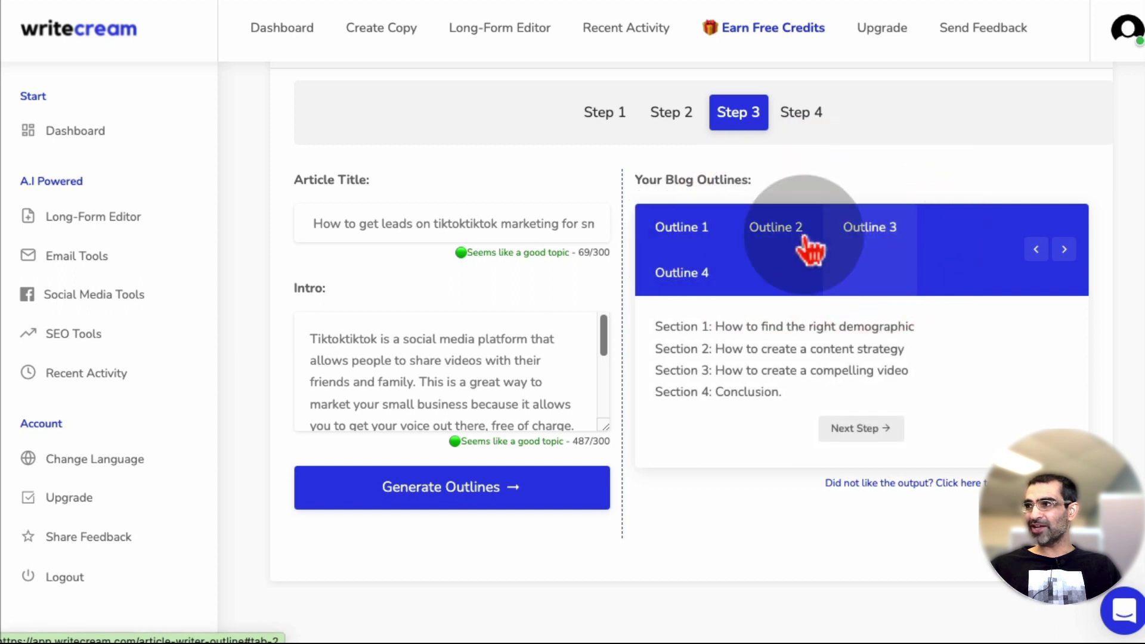
pyautogui.click(679, 279)
pyautogui.click(686, 277)
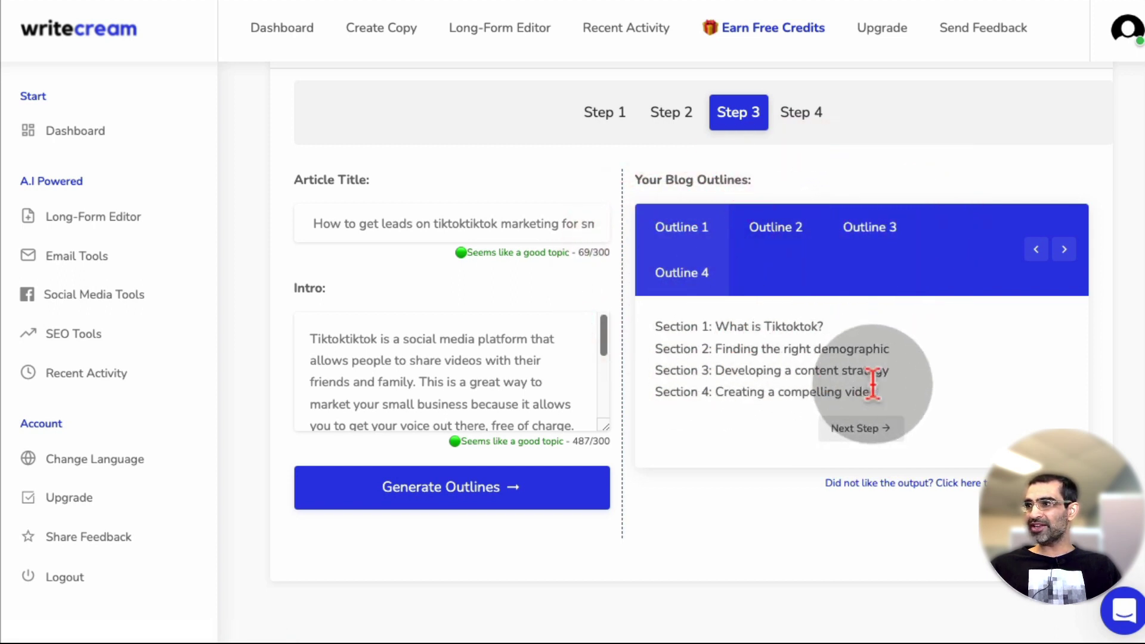
pyautogui.moveTo(878, 392); pyautogui.dragTo(681, 322)
pyautogui.click(752, 331)
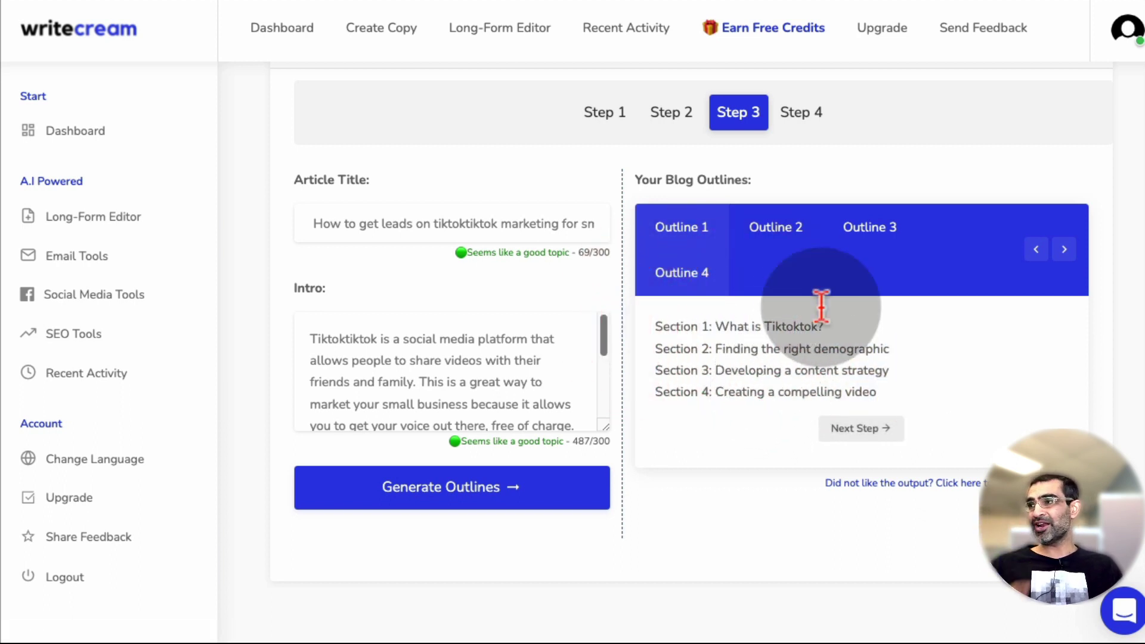
# Recheck Outlines 2 and 3, then accept Outline 1's three sections for Step 4.
pyautogui.click(783, 229)
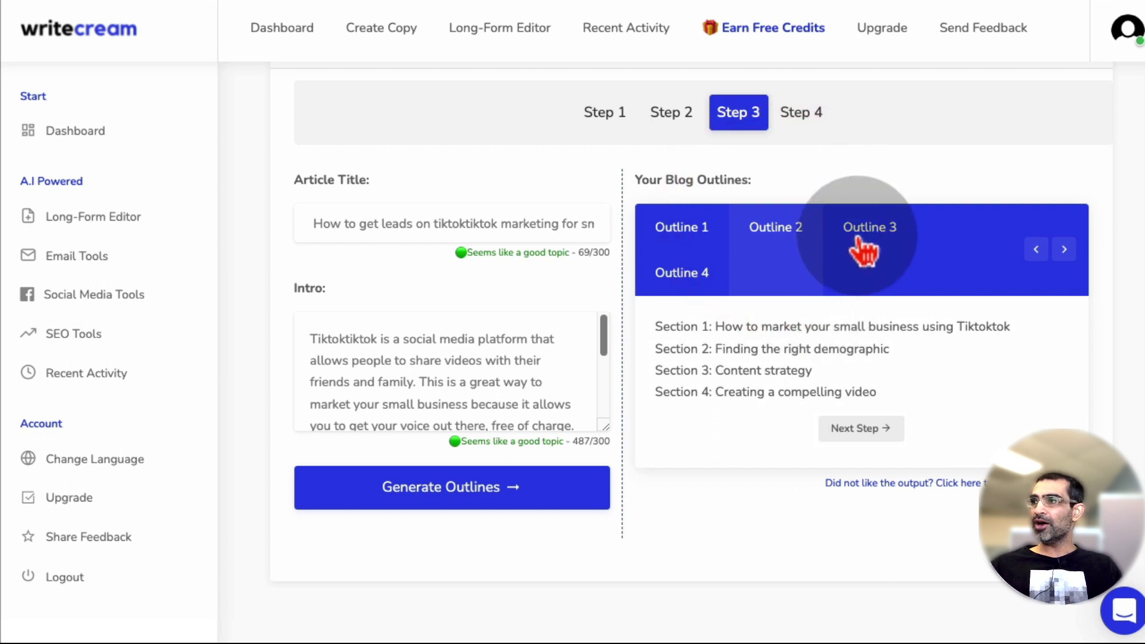
pyautogui.click(870, 257)
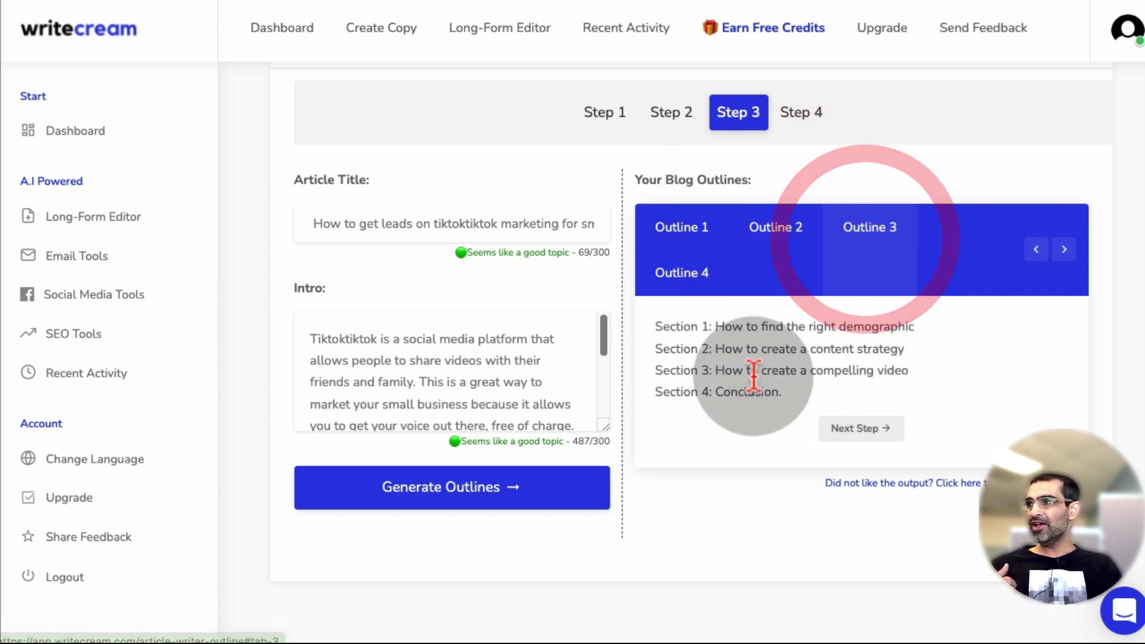
pyautogui.click(677, 229)
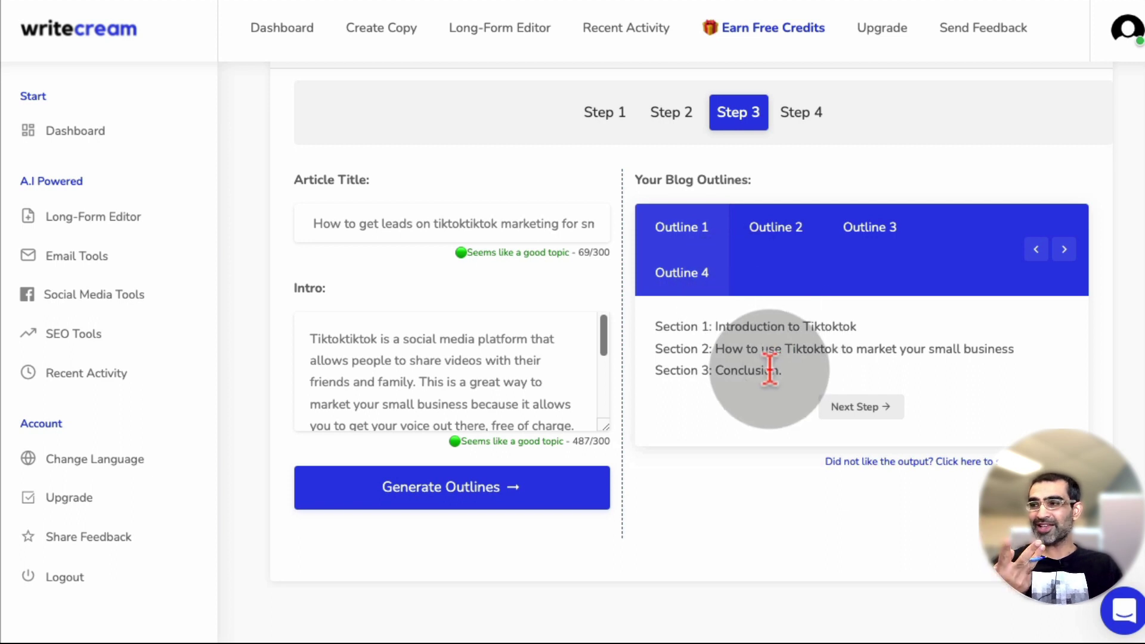
pyautogui.moveTo(783, 371); pyautogui.dragTo(684, 328)
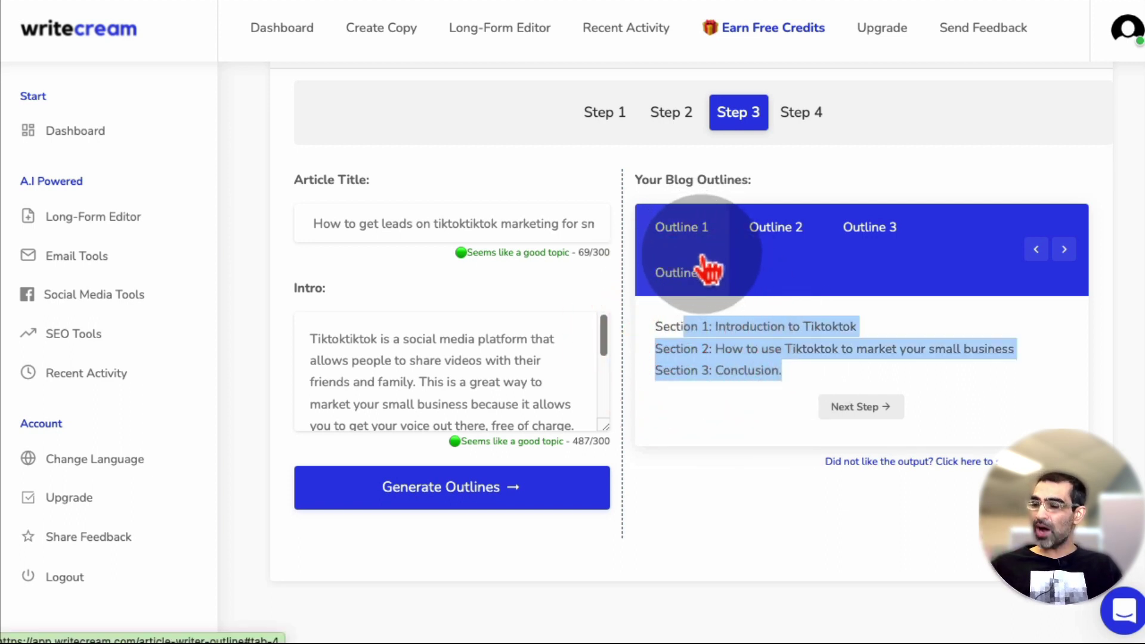
pyautogui.click(861, 408)
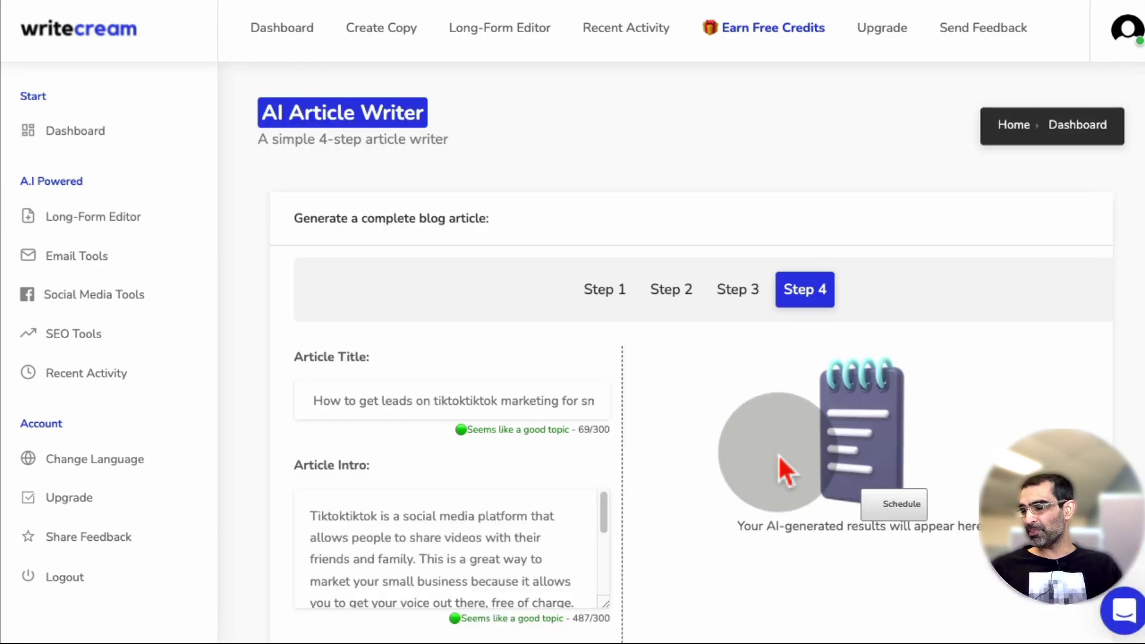
# Write the 578-word article from the chosen title, Intro 3 and Outline 1.
pyautogui.scroll(-7, 779, 454)
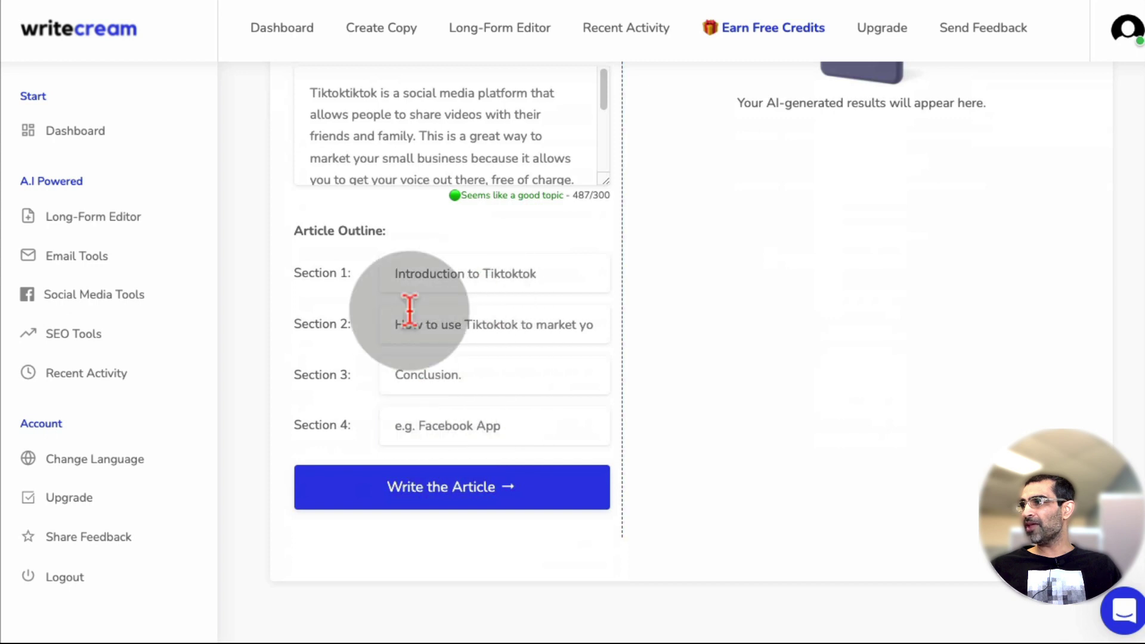
pyautogui.click(434, 488)
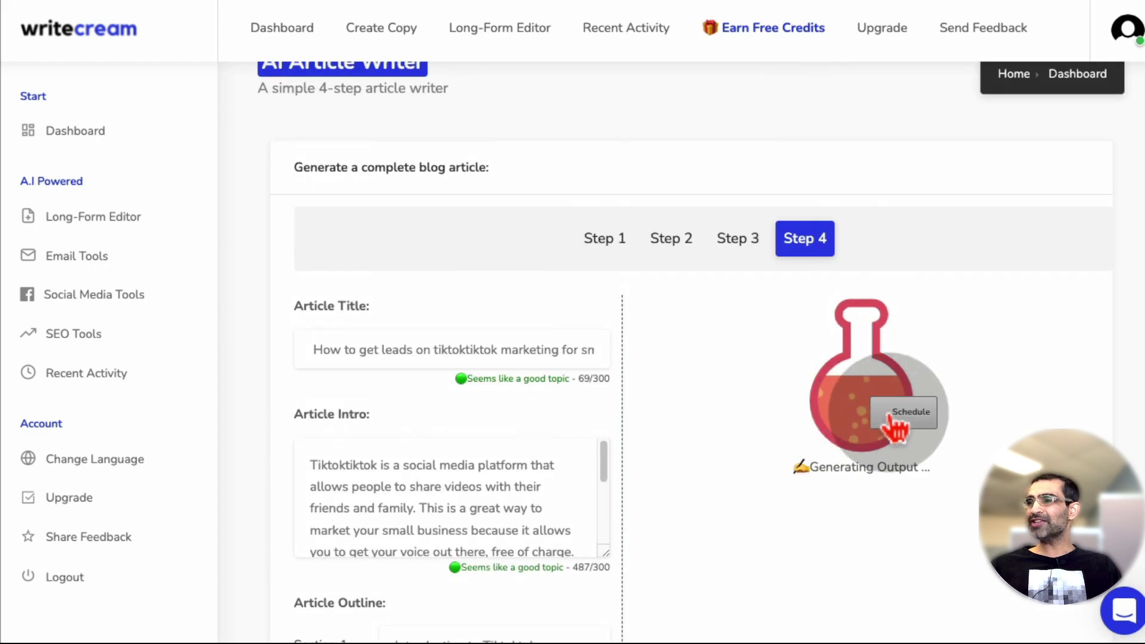
pyautogui.scroll(-3, 980, 366)
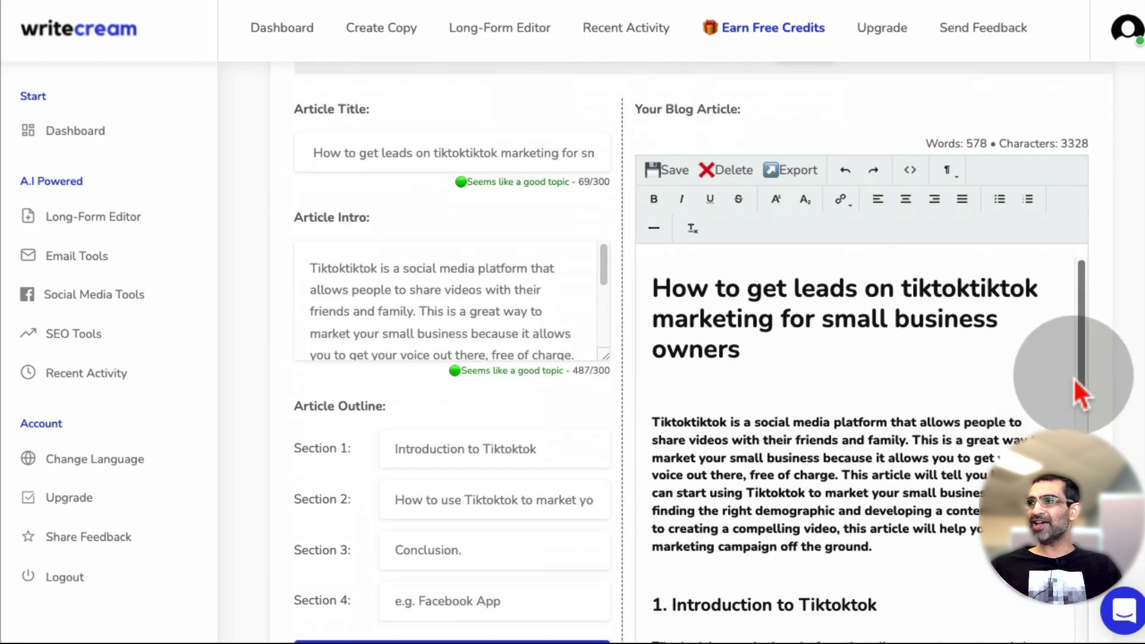
pyautogui.moveTo(1072, 377); pyautogui.dragTo(1093, 339)
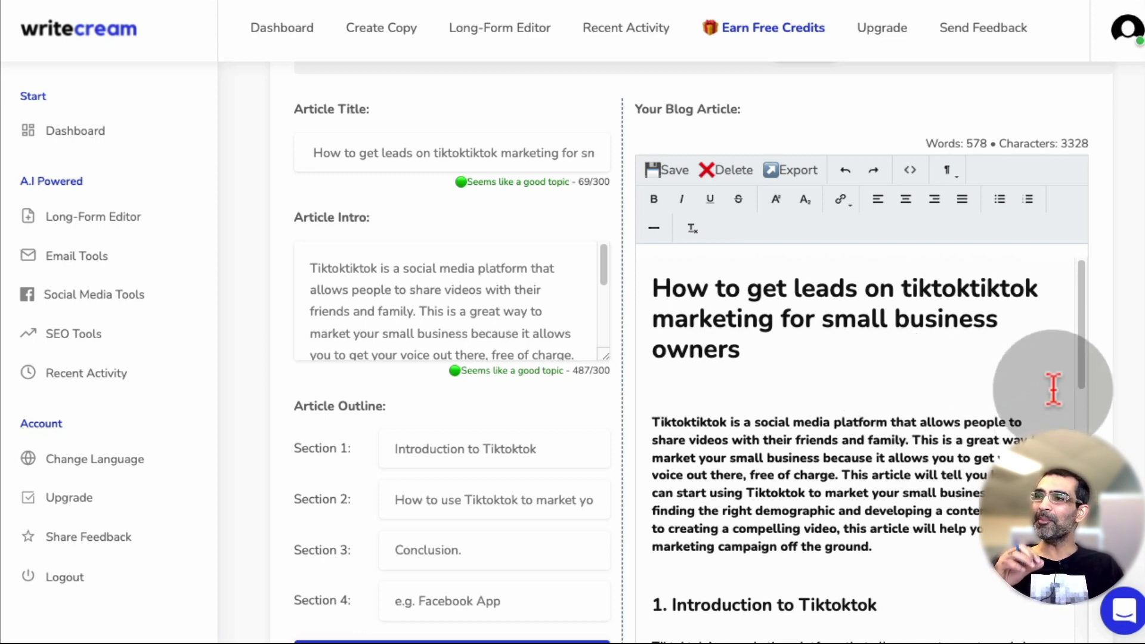
pyautogui.moveTo(1084, 389); pyautogui.dragTo(1086, 580)
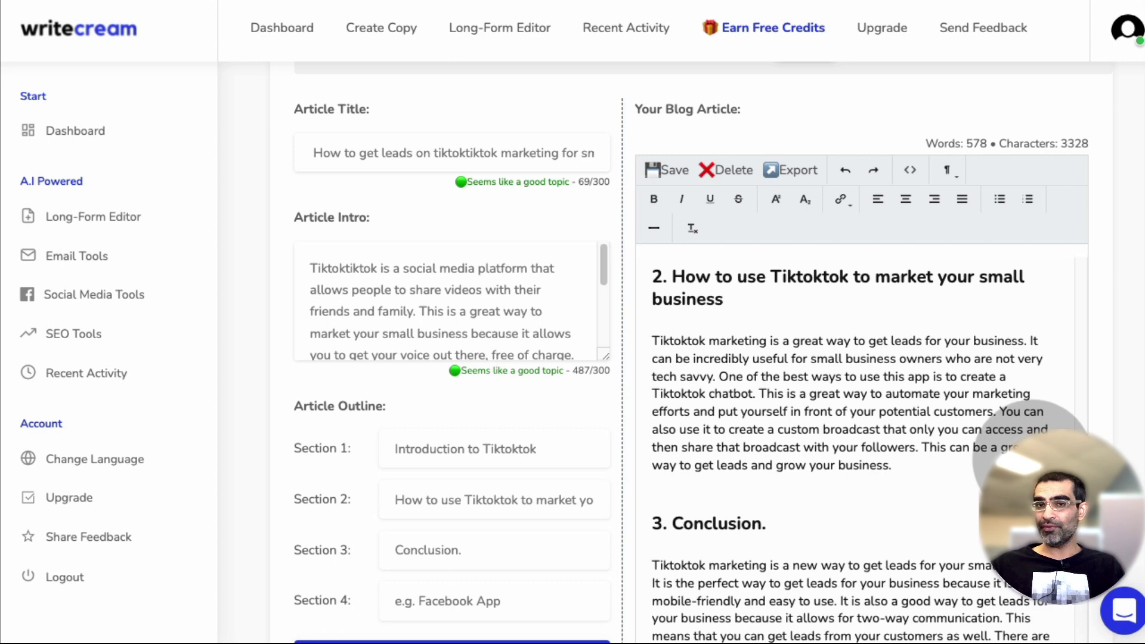
pyautogui.scroll(6, 862, 447)
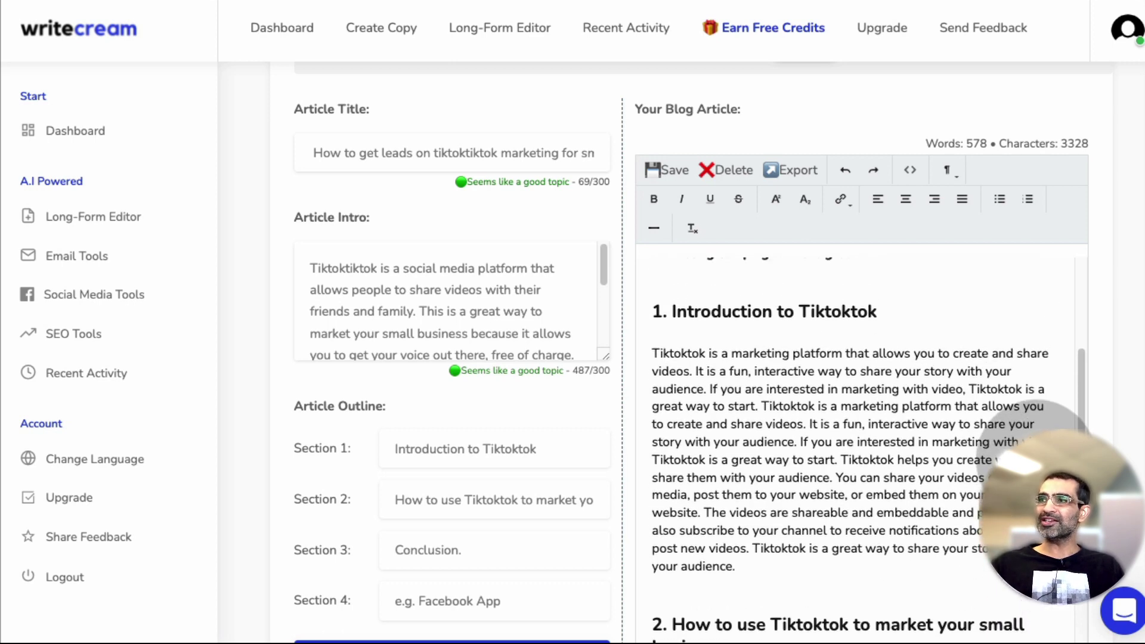
pyautogui.scroll(2, 1039, 427)
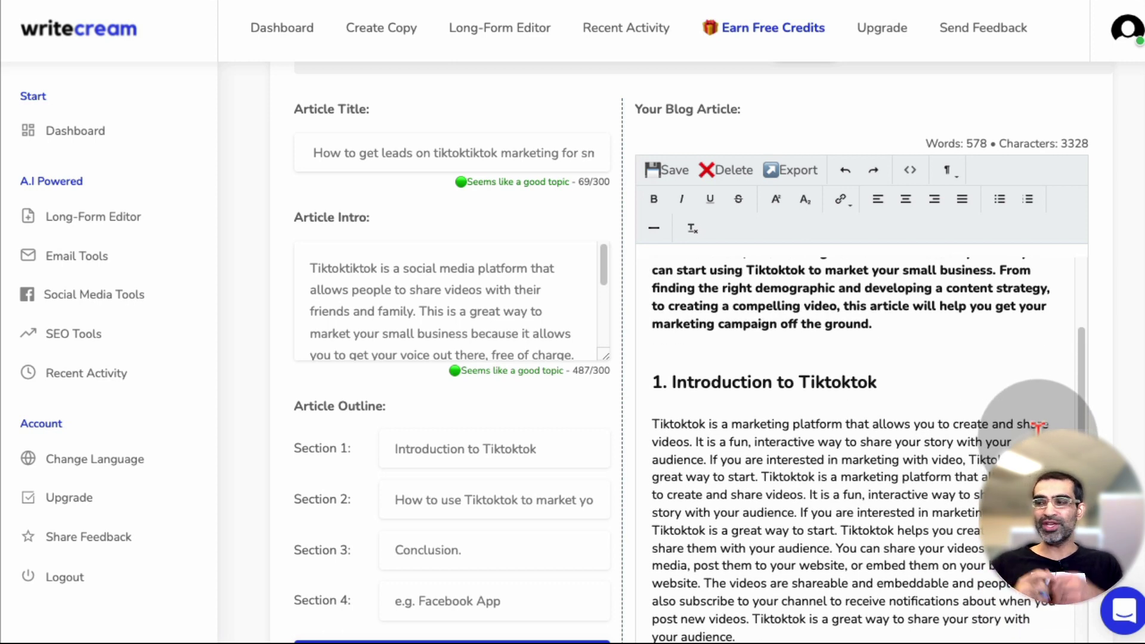